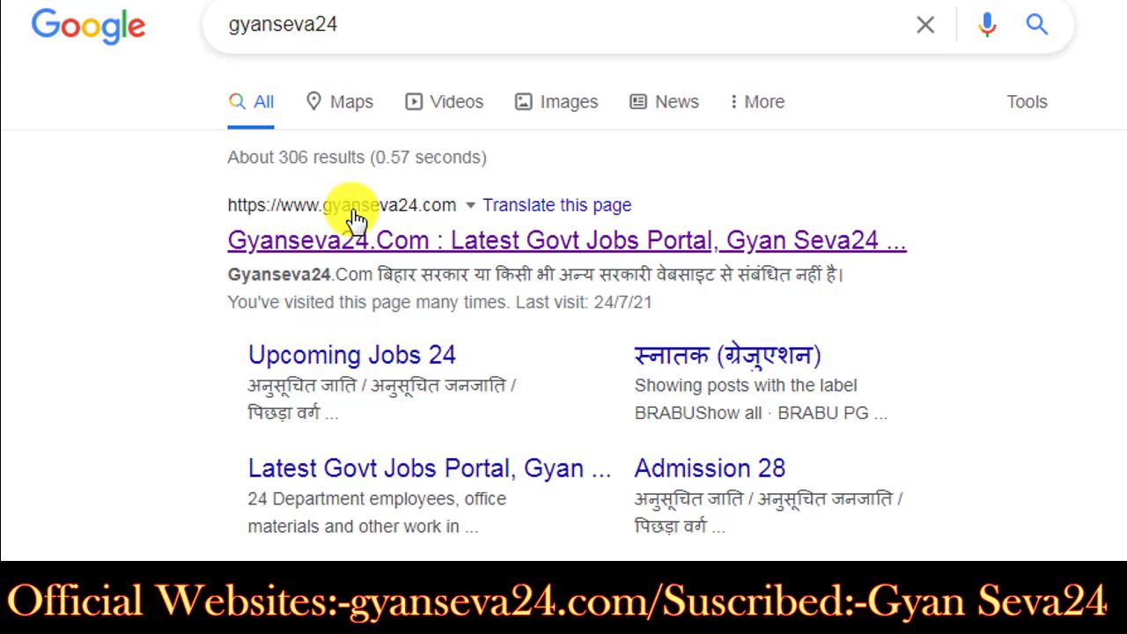
# Step: Open the Gyanseva24.Com site from the search results and open its RRB NTPC Fee Refounded Process post
pyautogui.click(418, 241)
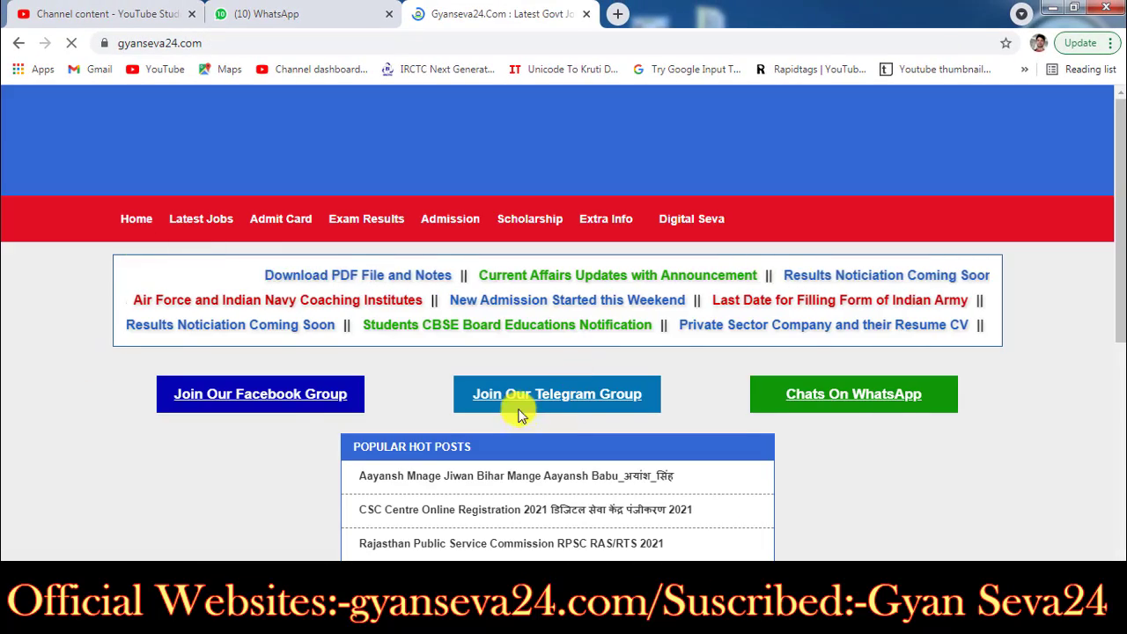
pyautogui.scroll(-2, 516, 405)
pyautogui.scroll(-6, 516, 405)
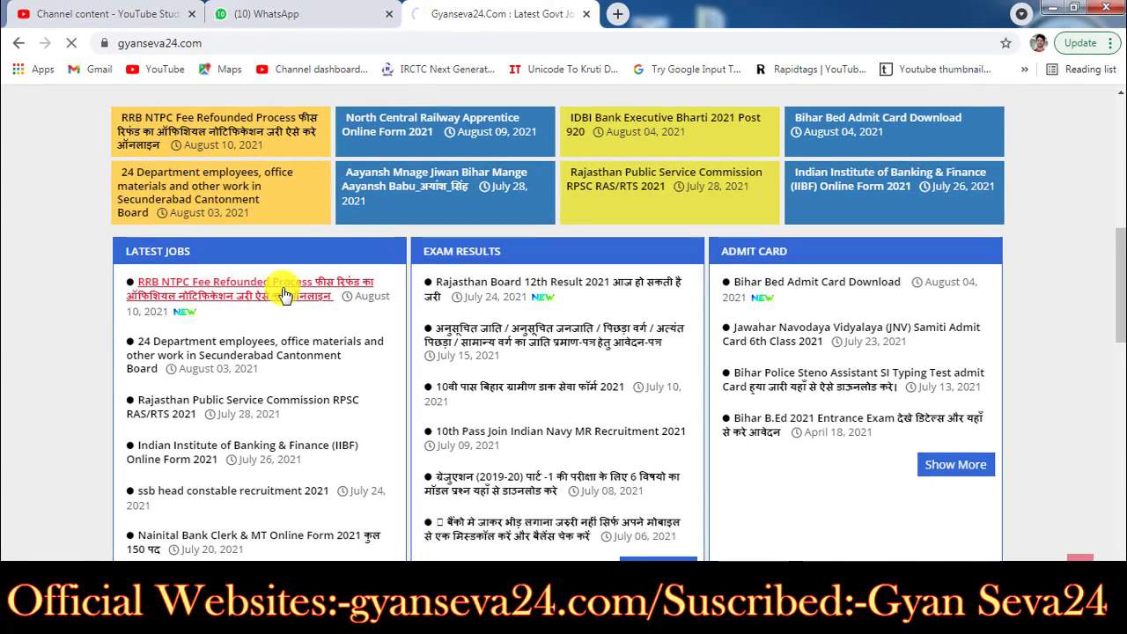
pyautogui.click(401, 150)
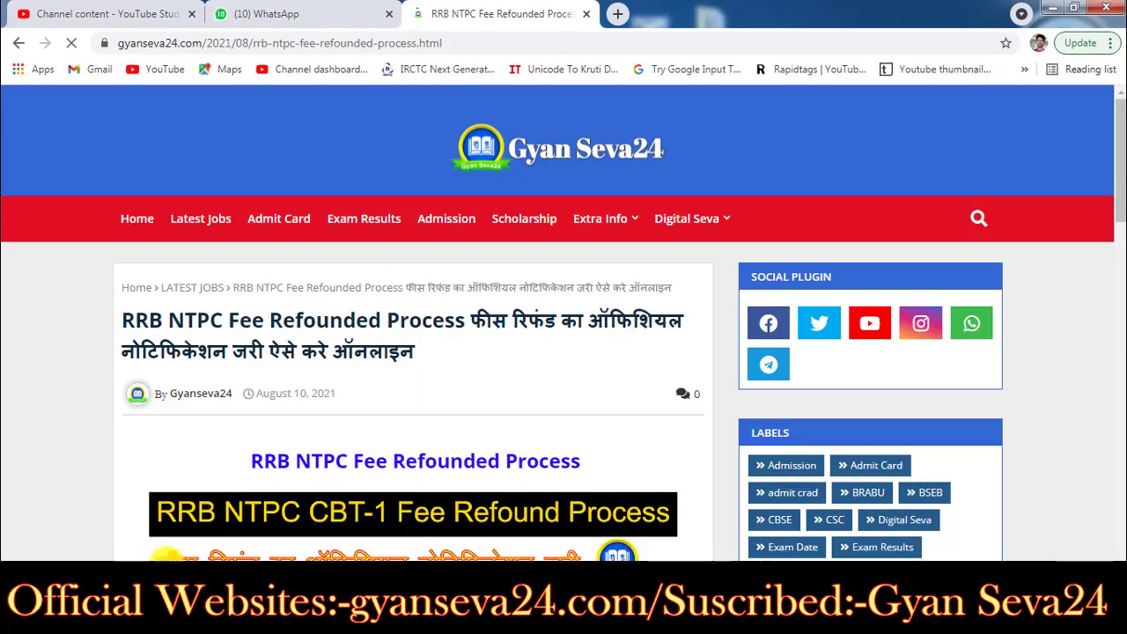
# Step: Find the Important Link table in the post, mark its Fee Refund Link row and open that link
pyautogui.scroll(-5, 564, 352)
pyautogui.scroll(-6, 563, 282)
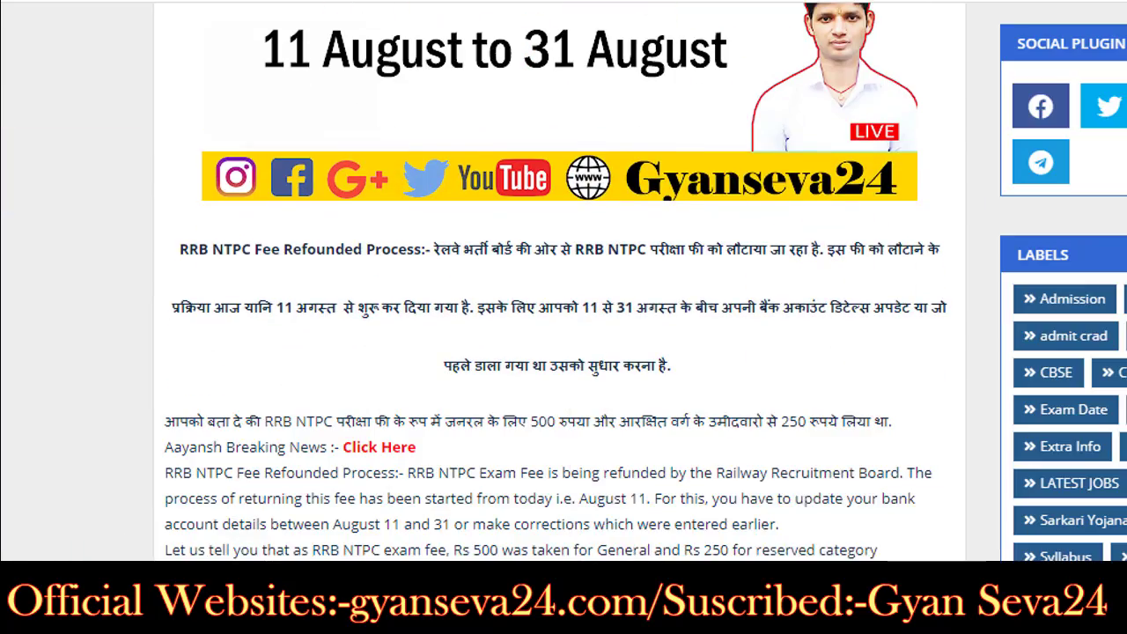
pyautogui.scroll(-4, 550, 282)
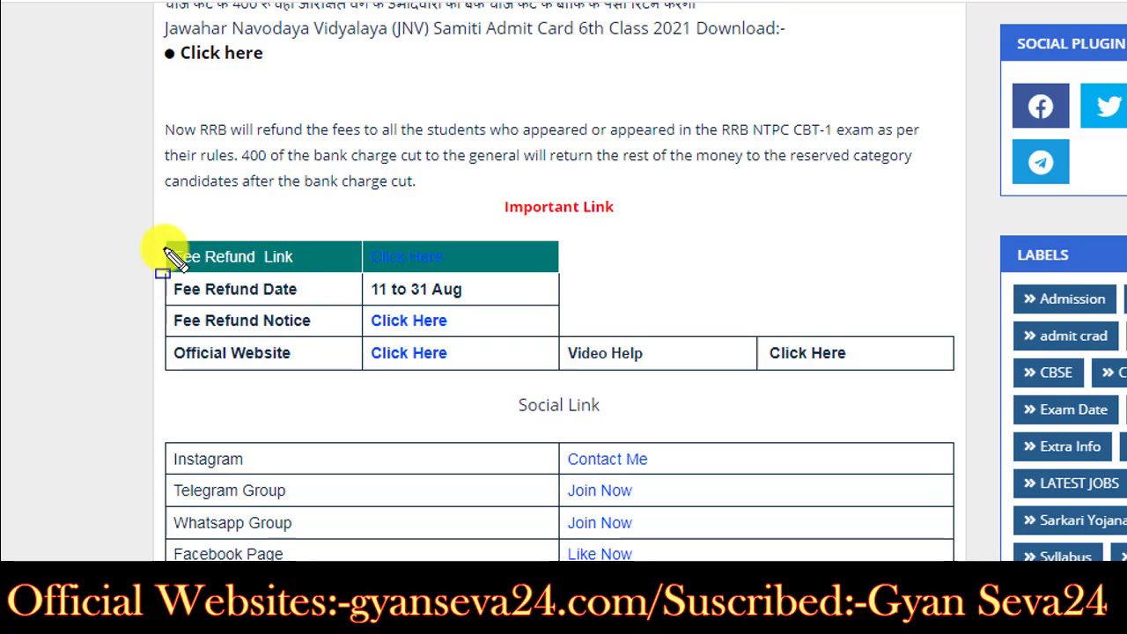
pyautogui.moveTo(162, 251); pyautogui.dragTo(557, 271)
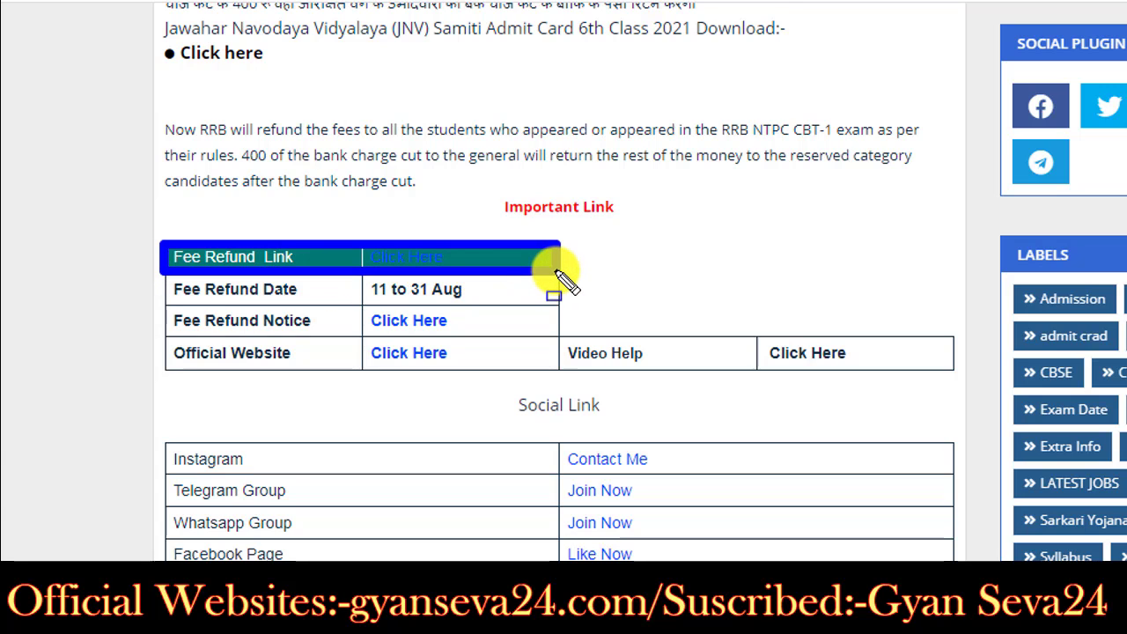
pyautogui.press('Escape')
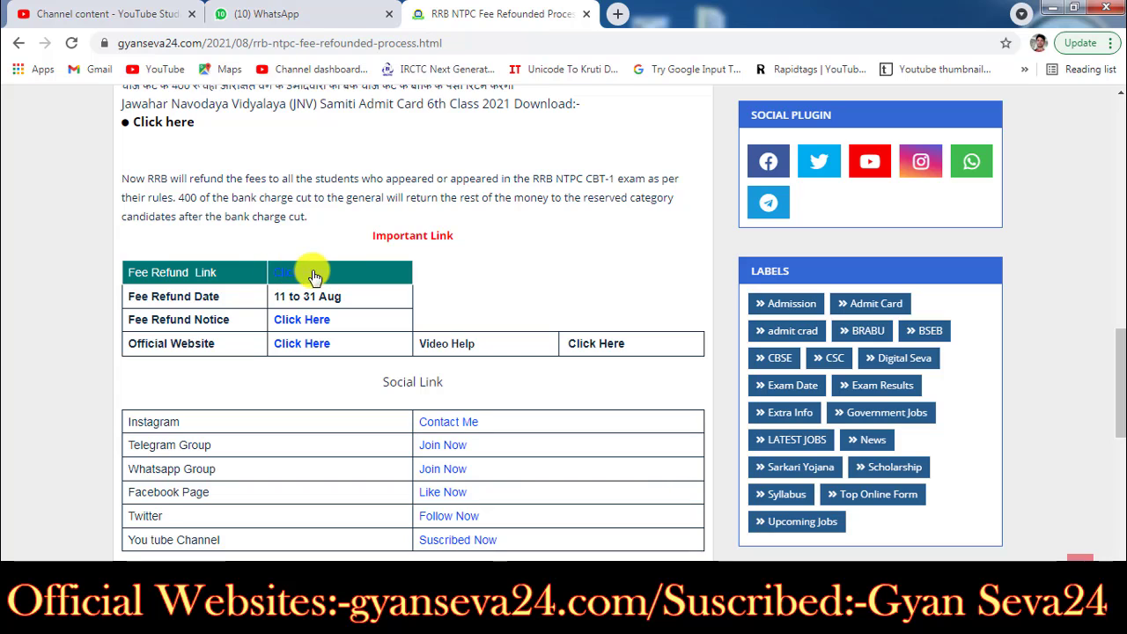
pyautogui.click(439, 425)
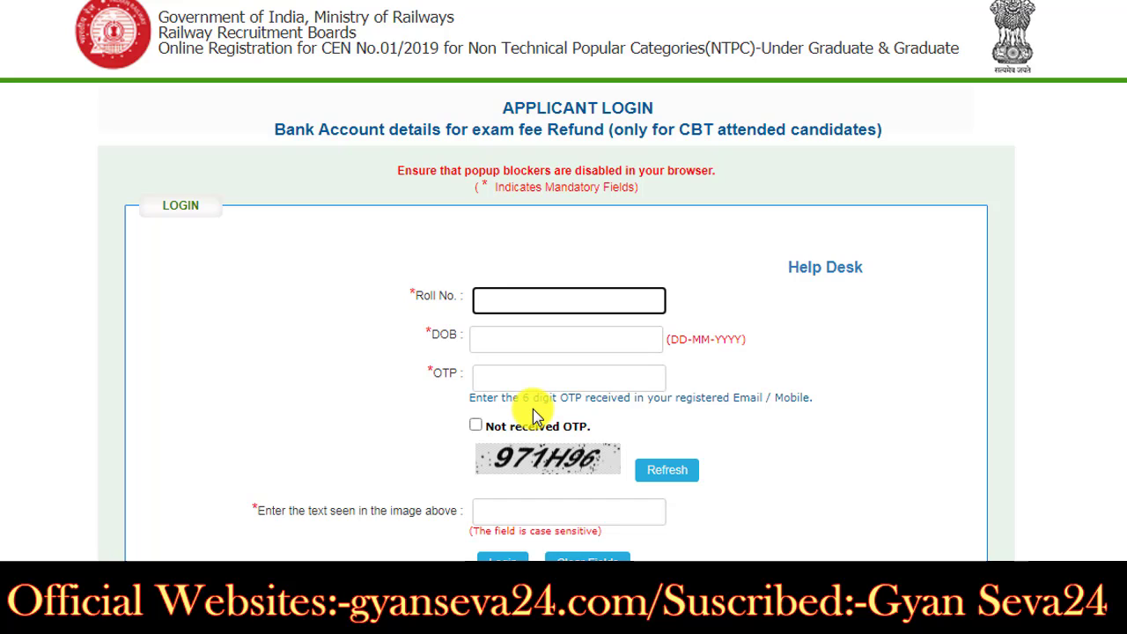
# Step: Enter the applicant's roll number and date of birth in the login form and choose the Not received OTP option
pyautogui.scroll(-1, 516, 327)
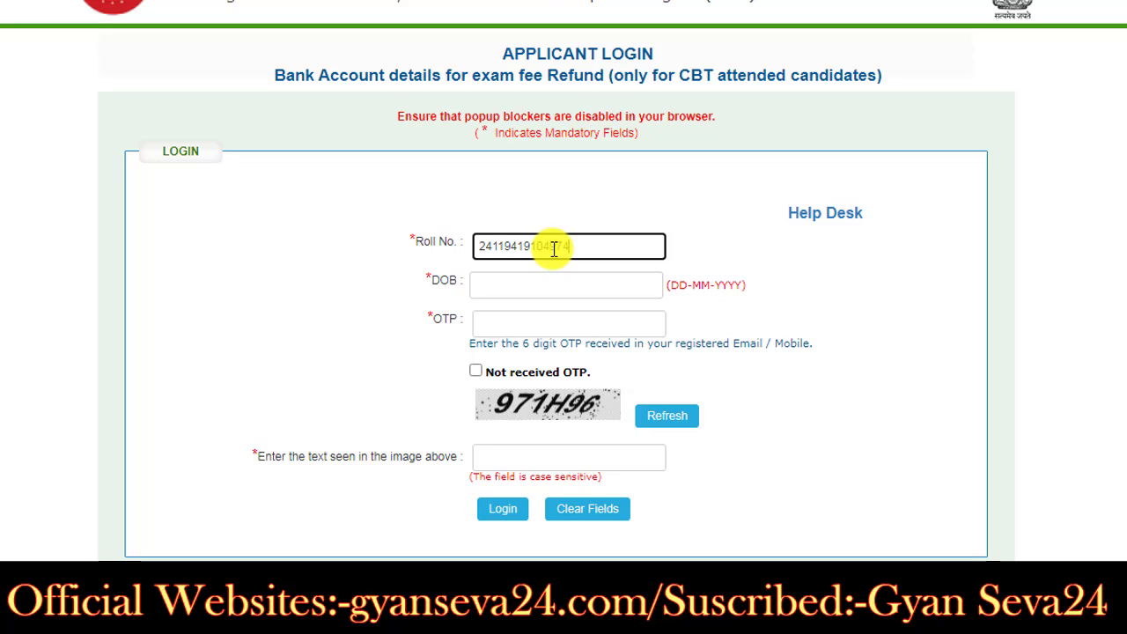
pyautogui.click(549, 290)
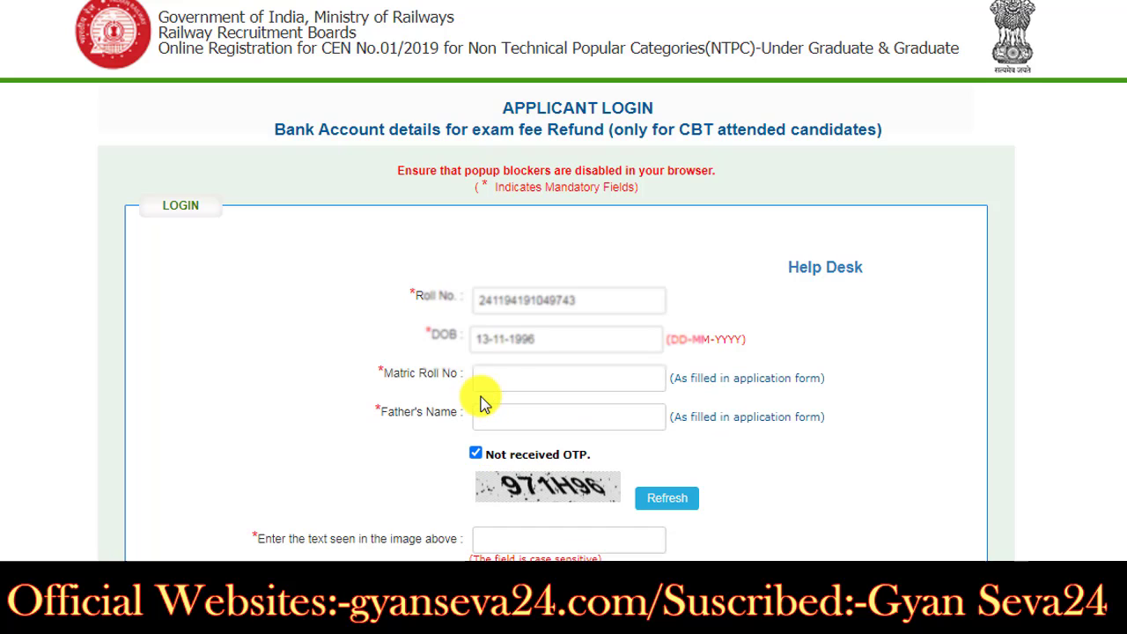
# Step: Outline the Matric Roll No, Father's Name, captcha image and captcha text fields with blue rectangles, and clear the markings
pyautogui.scroll(-1, 687, 335)
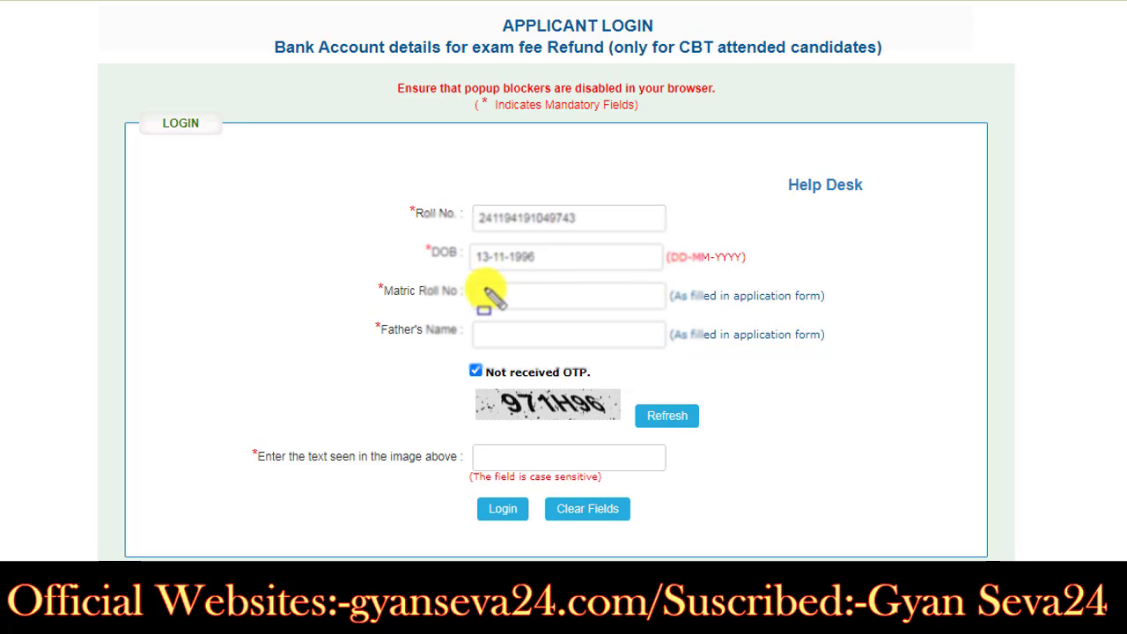
pyautogui.moveTo(455, 279)
pyautogui.mouseDown()
pyautogui.moveTo(616, 327)
pyautogui.moveTo(671, 304)
pyautogui.moveTo(663, 306)
pyautogui.mouseUp()
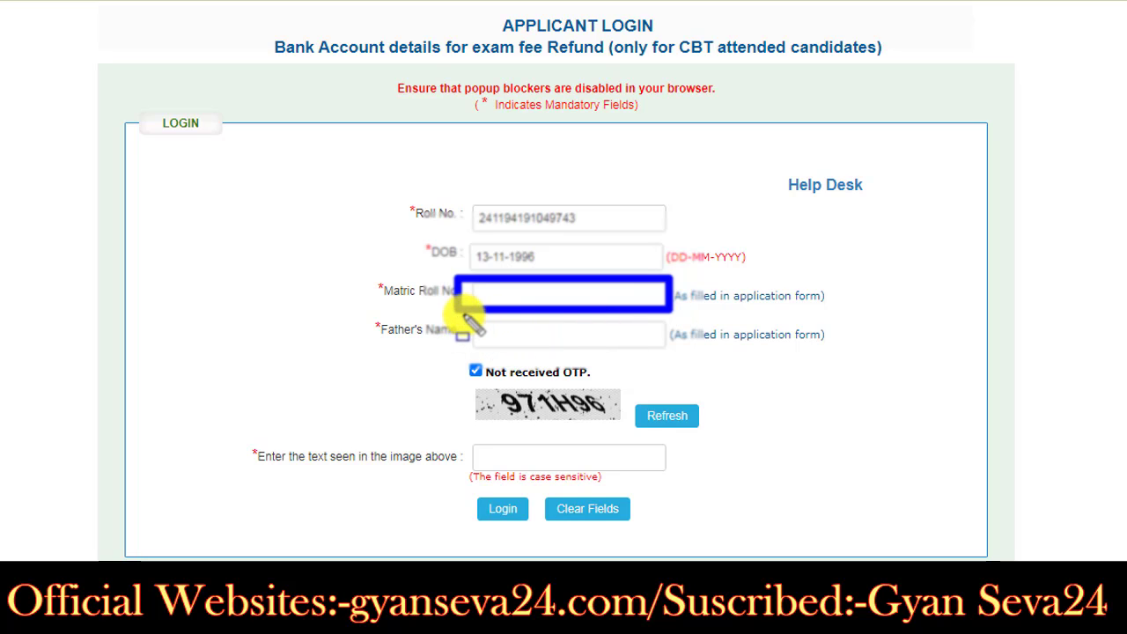
pyautogui.moveTo(464, 315)
pyautogui.mouseDown()
pyautogui.moveTo(644, 369)
pyautogui.moveTo(662, 348)
pyautogui.mouseUp()
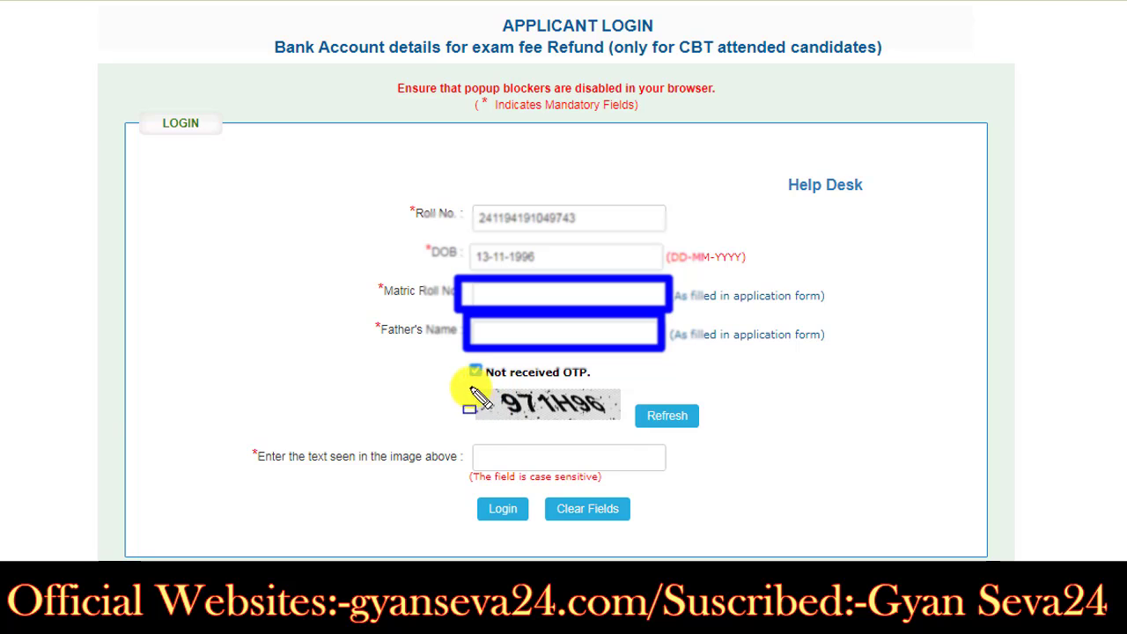
pyautogui.moveTo(470, 388); pyautogui.dragTo(613, 413)
pyautogui.moveTo(467, 441); pyautogui.dragTo(510, 477)
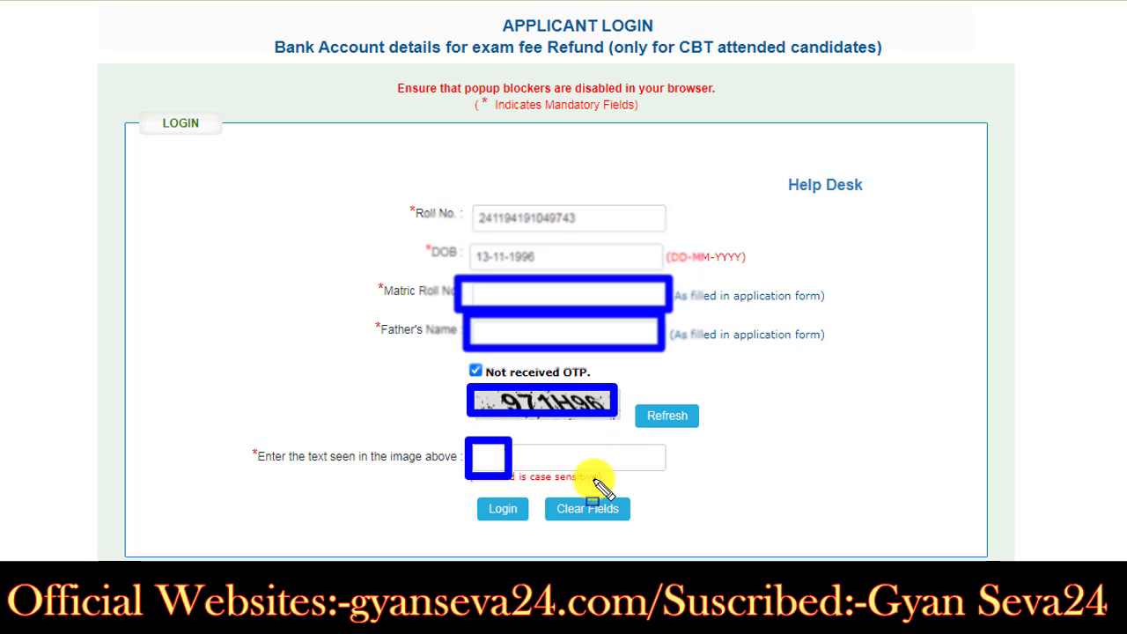
pyautogui.moveTo(599, 485); pyautogui.dragTo(653, 473)
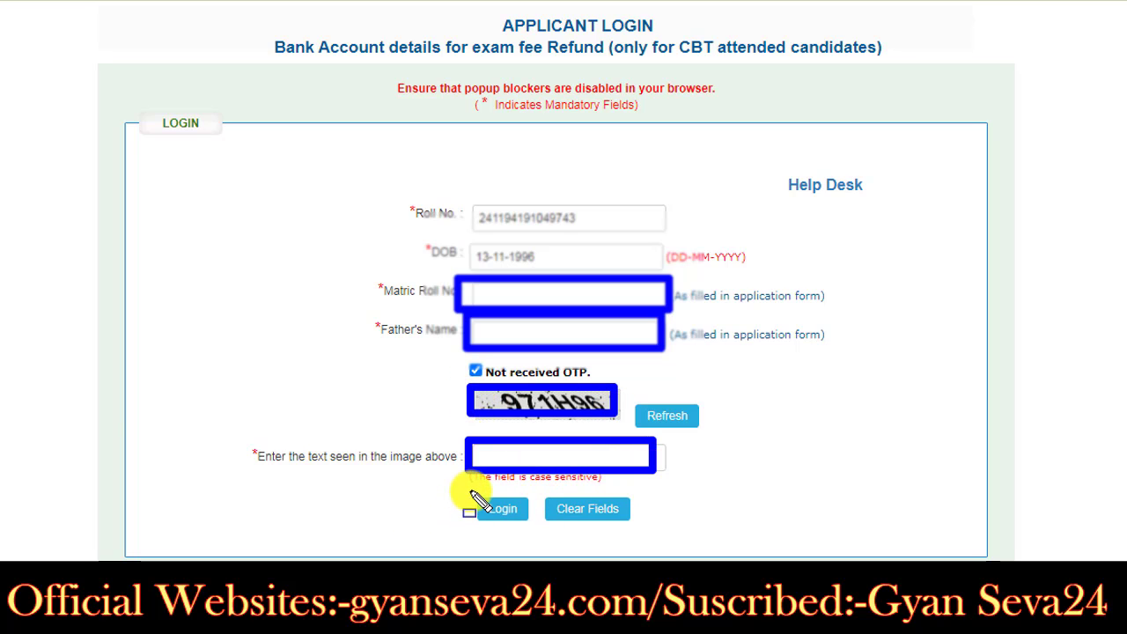
pyautogui.press('Escape')
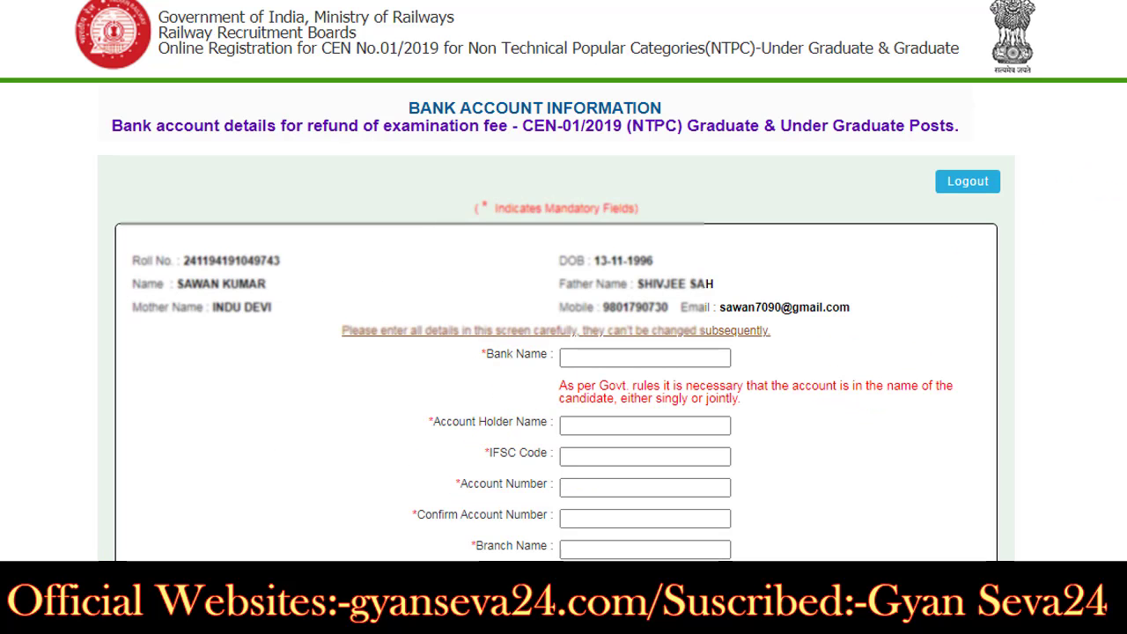
# Step: Outline the applicant details and each bank account field, from Bank Name to Branch Name, with blue rectangles, and clear the markings
pyautogui.scroll(-1, 563, 281)
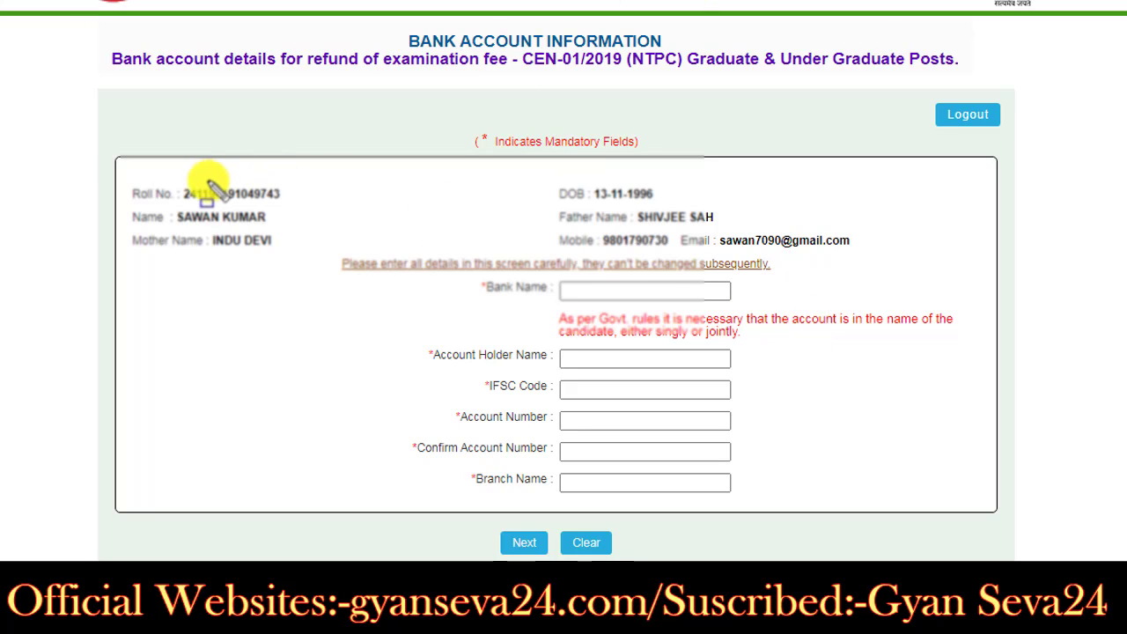
pyautogui.moveTo(116, 173)
pyautogui.mouseDown()
pyautogui.moveTo(148, 218)
pyautogui.moveTo(304, 258)
pyautogui.mouseUp()
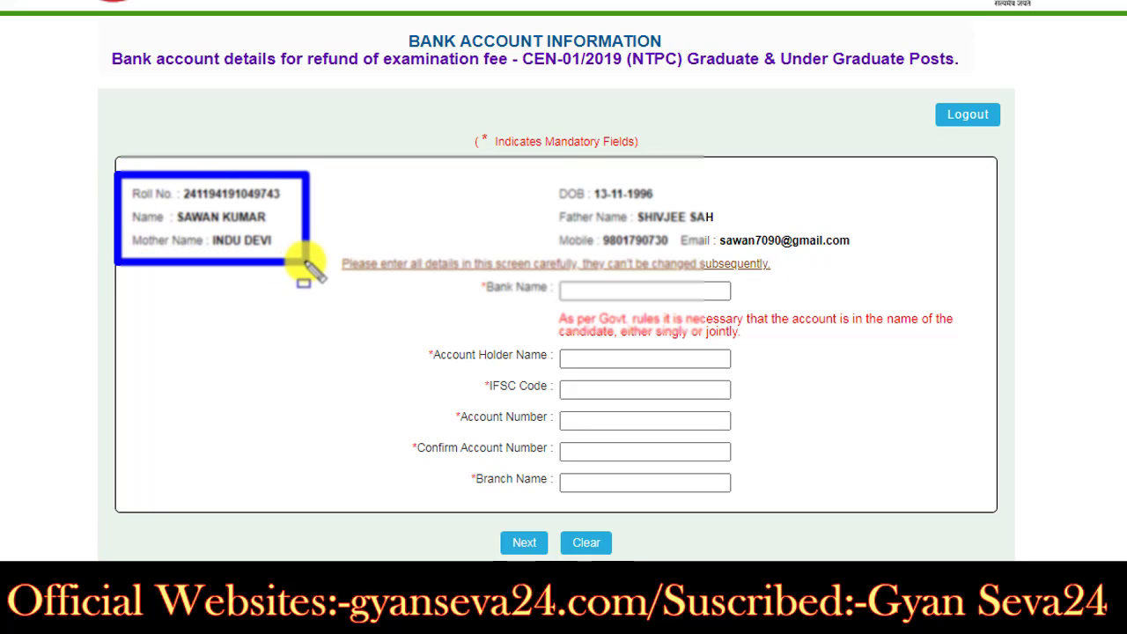
pyautogui.moveTo(521, 167)
pyautogui.mouseDown()
pyautogui.moveTo(539, 193)
pyautogui.moveTo(902, 256)
pyautogui.mouseUp()
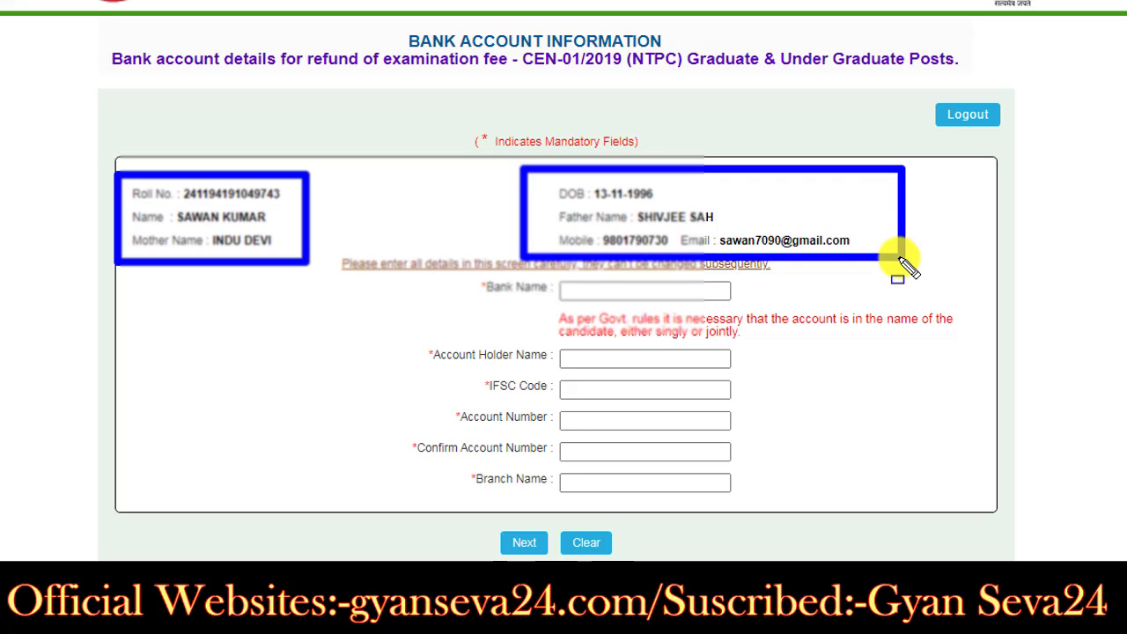
pyautogui.moveTo(550, 275)
pyautogui.mouseDown()
pyautogui.moveTo(677, 313)
pyautogui.moveTo(783, 308)
pyautogui.moveTo(746, 310)
pyautogui.mouseUp()
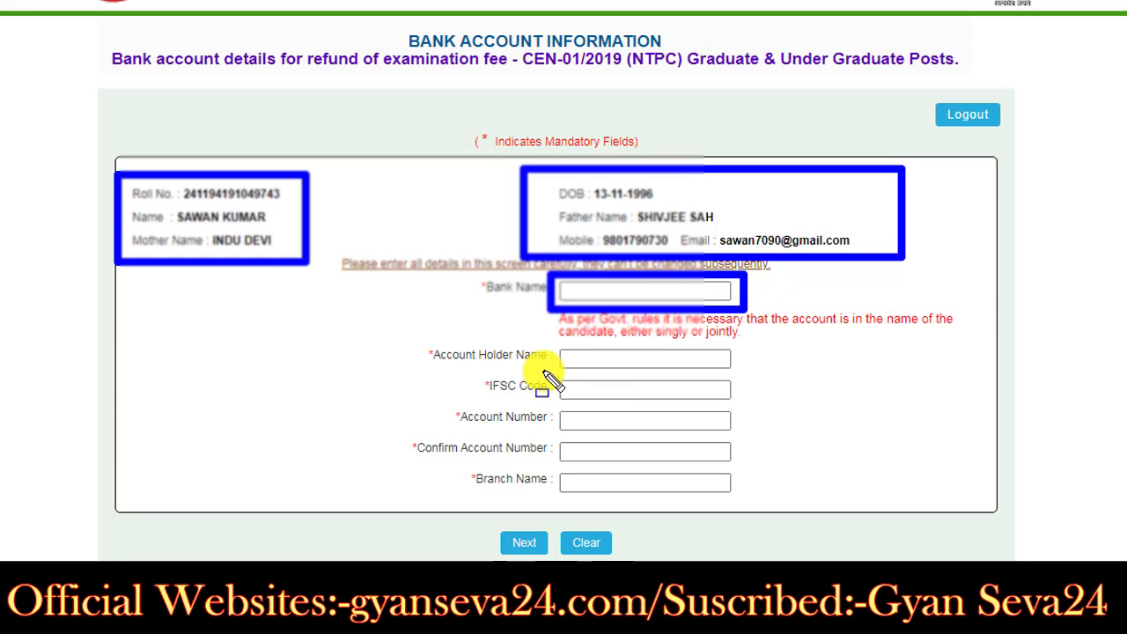
pyautogui.moveTo(546, 345)
pyautogui.mouseDown()
pyautogui.moveTo(643, 380)
pyautogui.moveTo(761, 380)
pyautogui.moveTo(735, 377)
pyautogui.mouseUp()
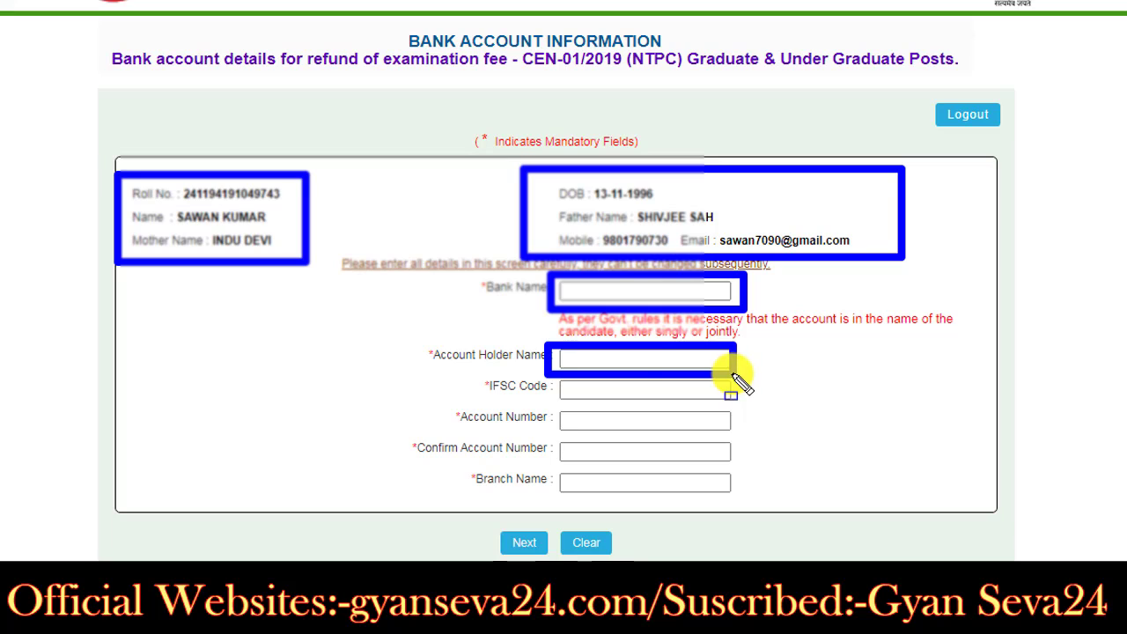
pyautogui.moveTo(548, 371)
pyautogui.mouseDown()
pyautogui.moveTo(629, 407)
pyautogui.moveTo(745, 404)
pyautogui.mouseUp()
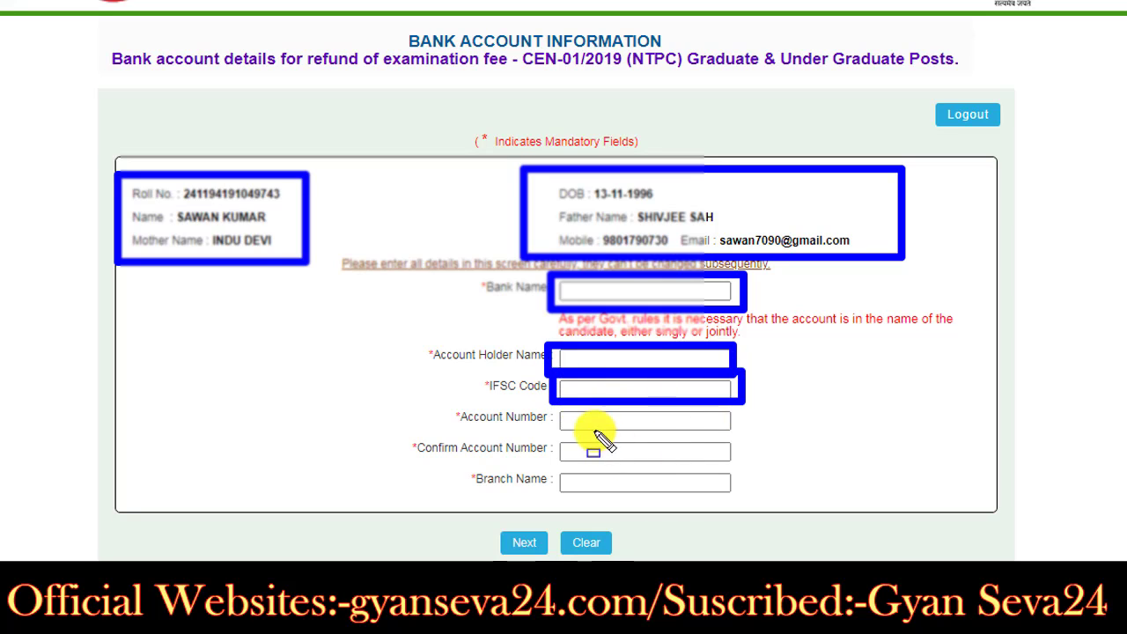
pyautogui.moveTo(549, 405)
pyautogui.mouseDown()
pyautogui.moveTo(617, 443)
pyautogui.moveTo(756, 467)
pyautogui.mouseUp()
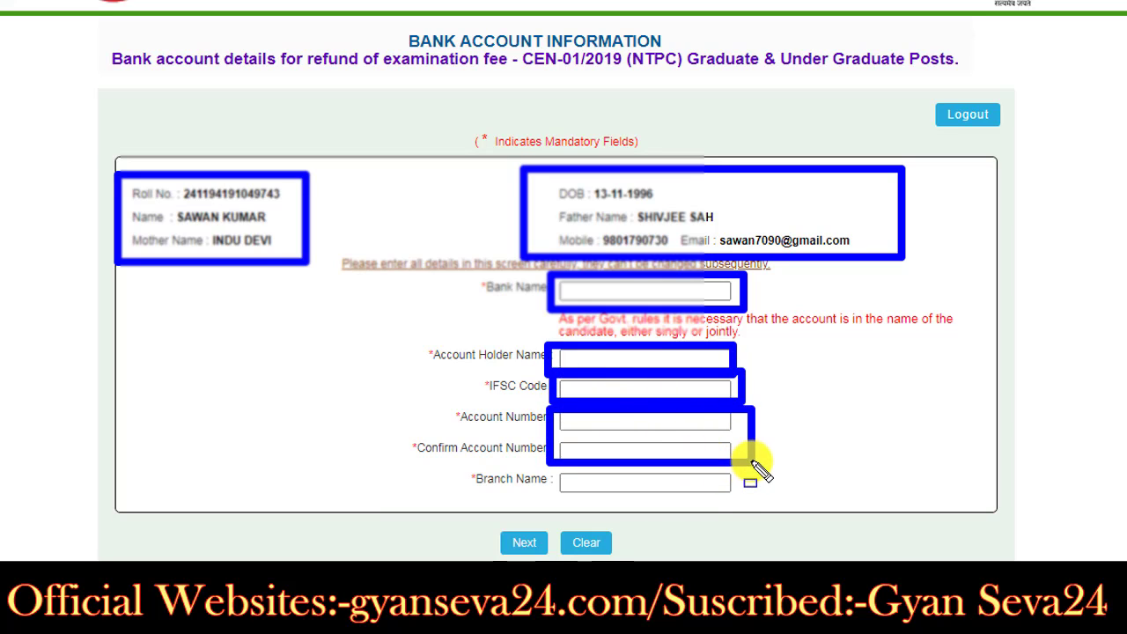
pyautogui.moveTo(551, 468)
pyautogui.mouseDown()
pyautogui.moveTo(669, 500)
pyautogui.moveTo(745, 492)
pyautogui.mouseUp()
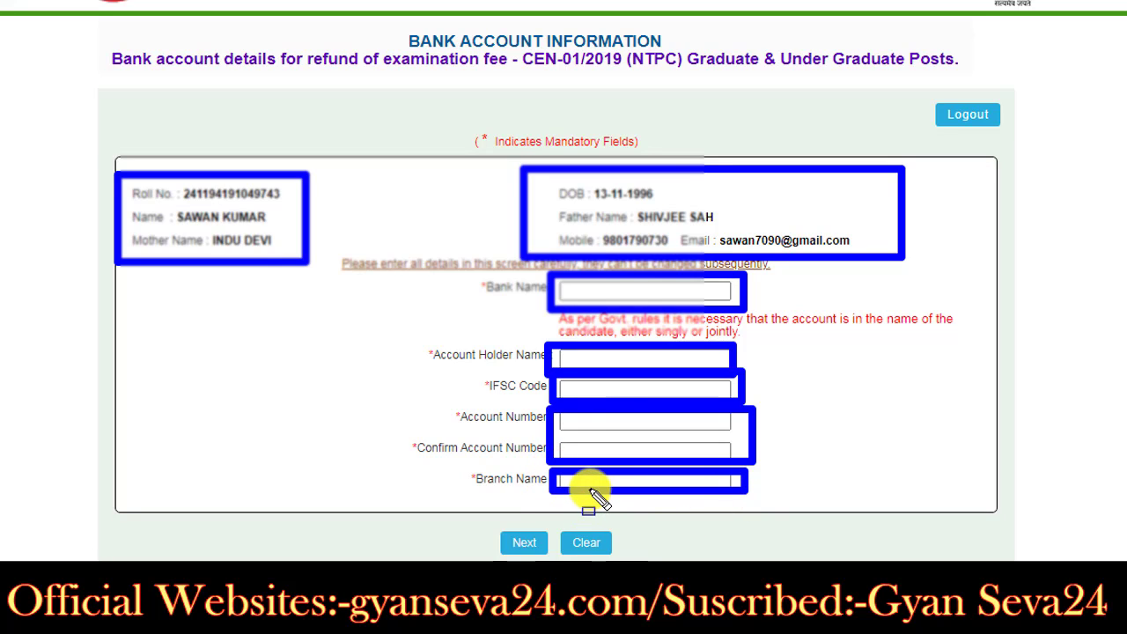
pyautogui.press('Escape')
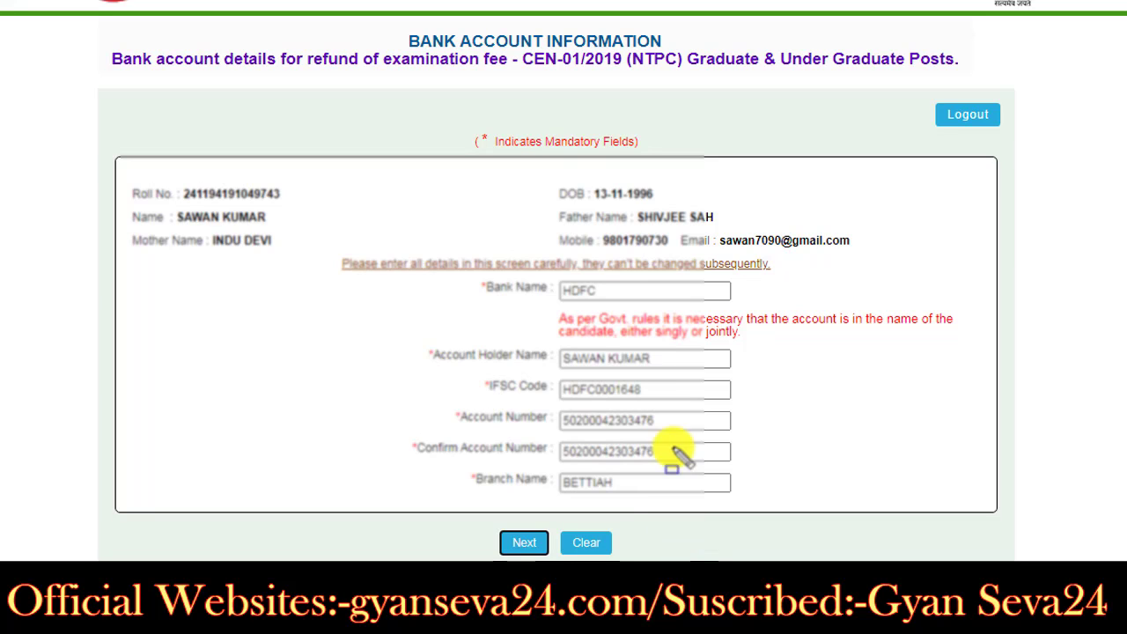
# Step: Outline the red note about the account being in the candidate's name with a blue rectangle, and clear the marking
pyautogui.moveTo(541, 306); pyautogui.dragTo(725, 359)
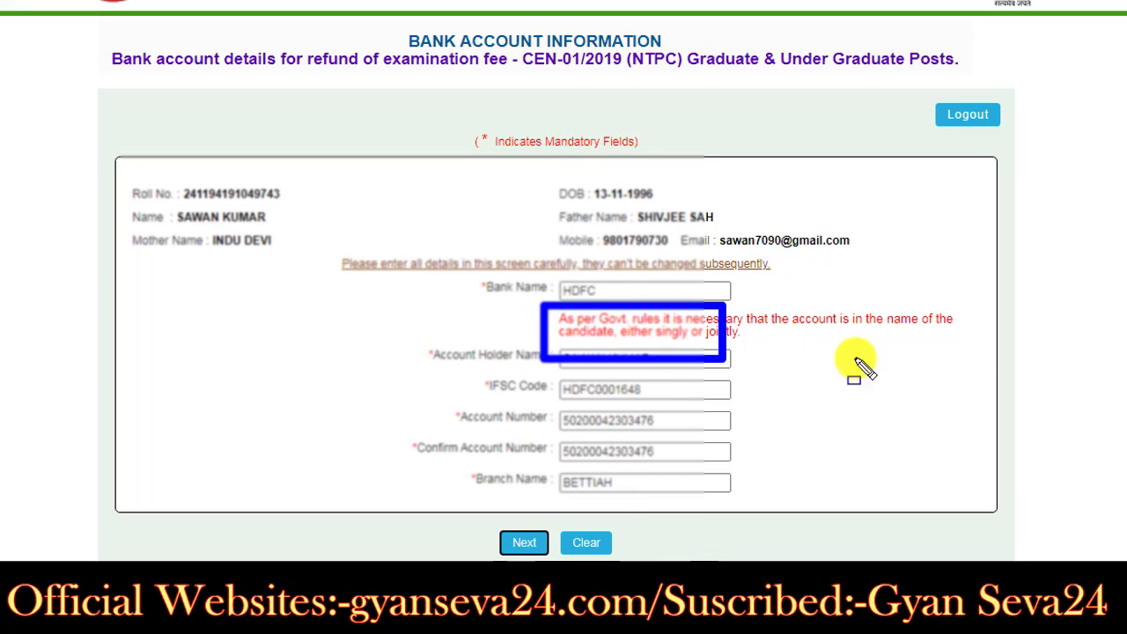
pyautogui.moveTo(856, 359); pyautogui.dragTo(978, 349)
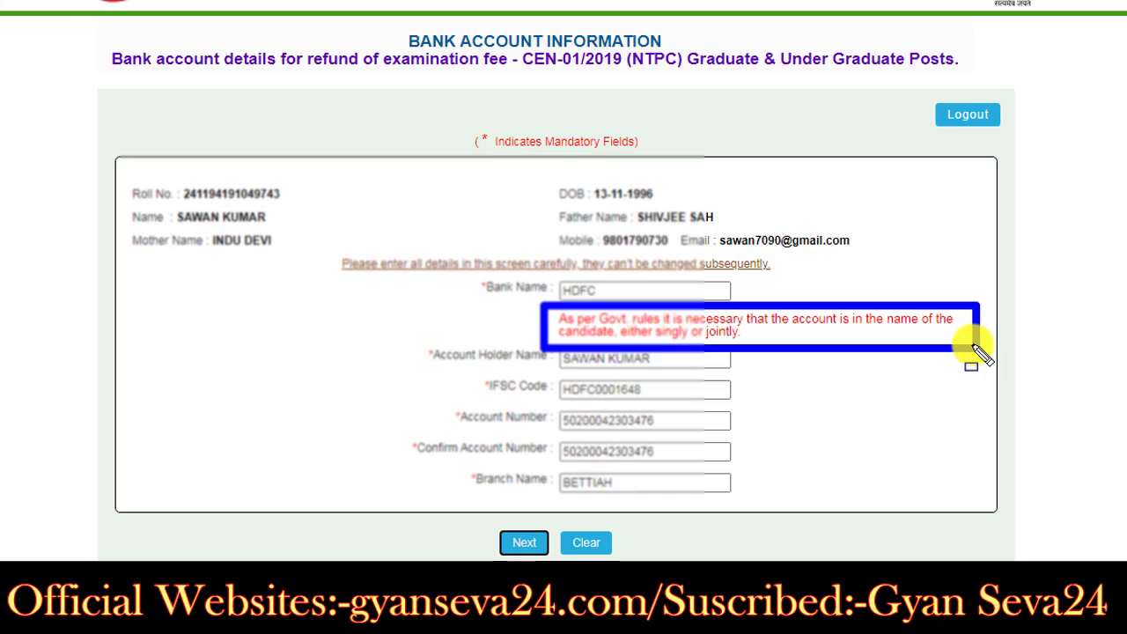
pyautogui.press('Escape')
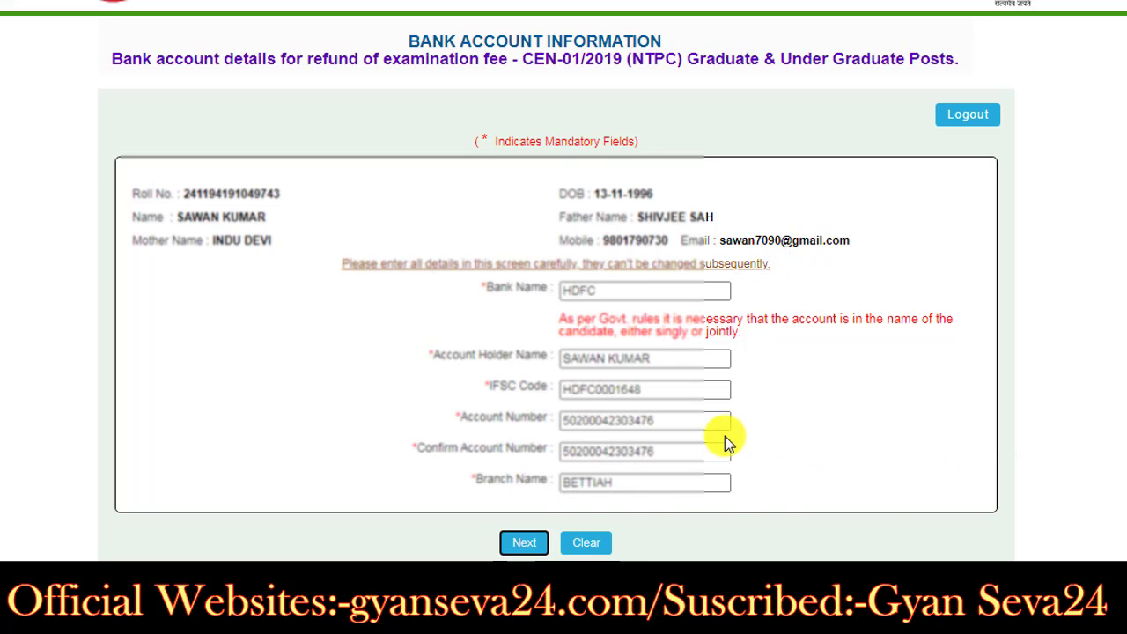
# Step: Continue to the bank details review, accept the declaration that the account details are correct, and confirm and submit them
pyautogui.click(523, 543)
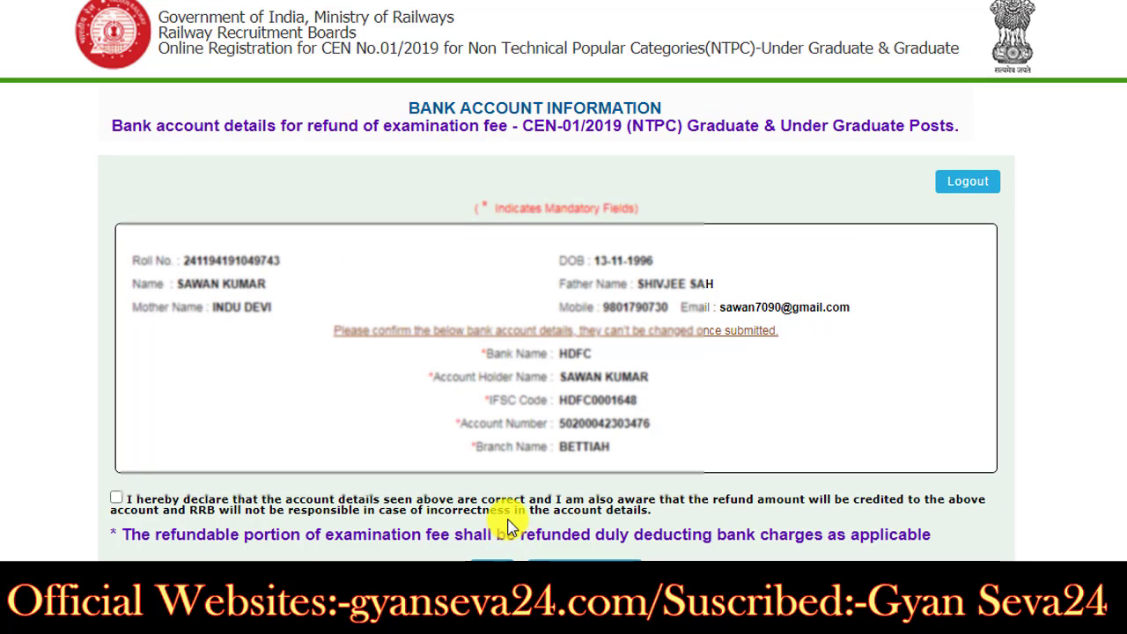
pyautogui.scroll(-1, 501, 264)
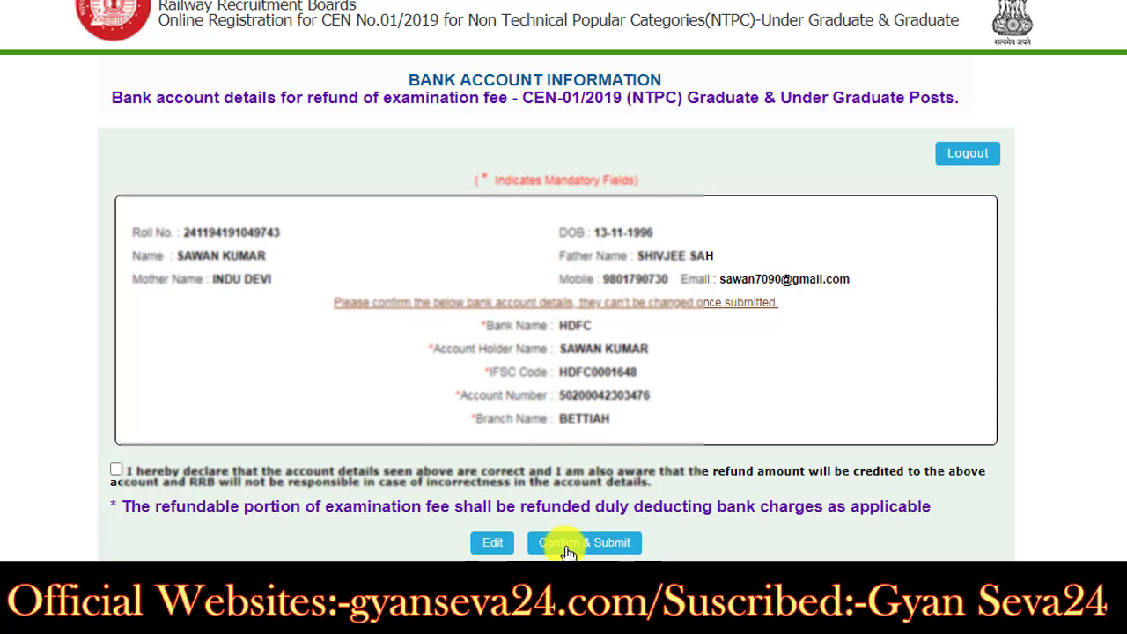
pyautogui.click(117, 471)
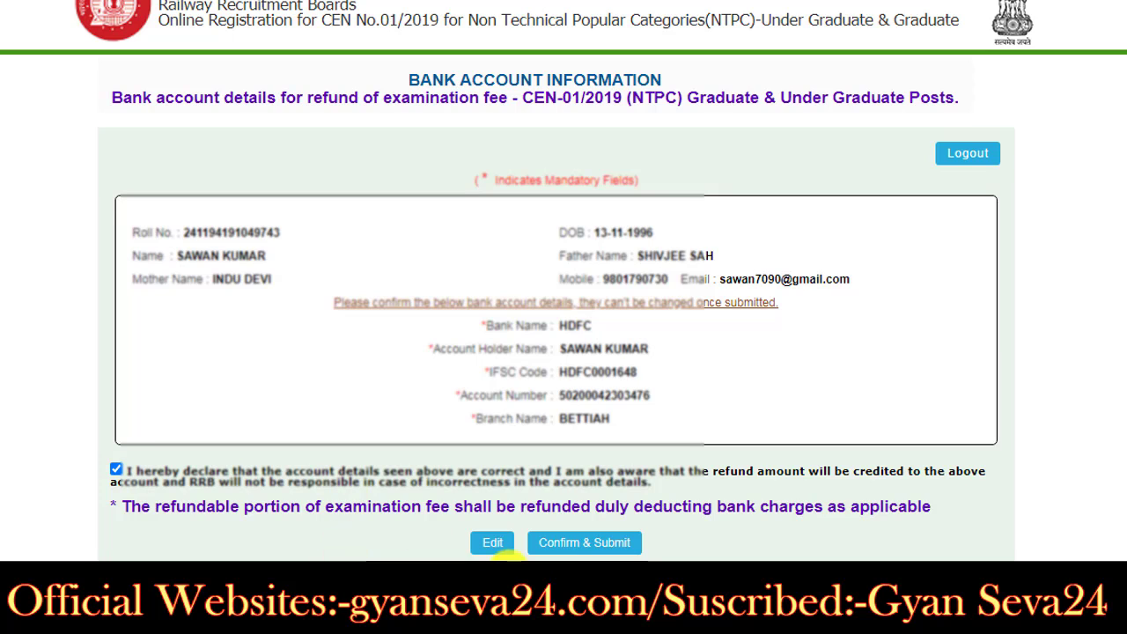
pyautogui.click(570, 545)
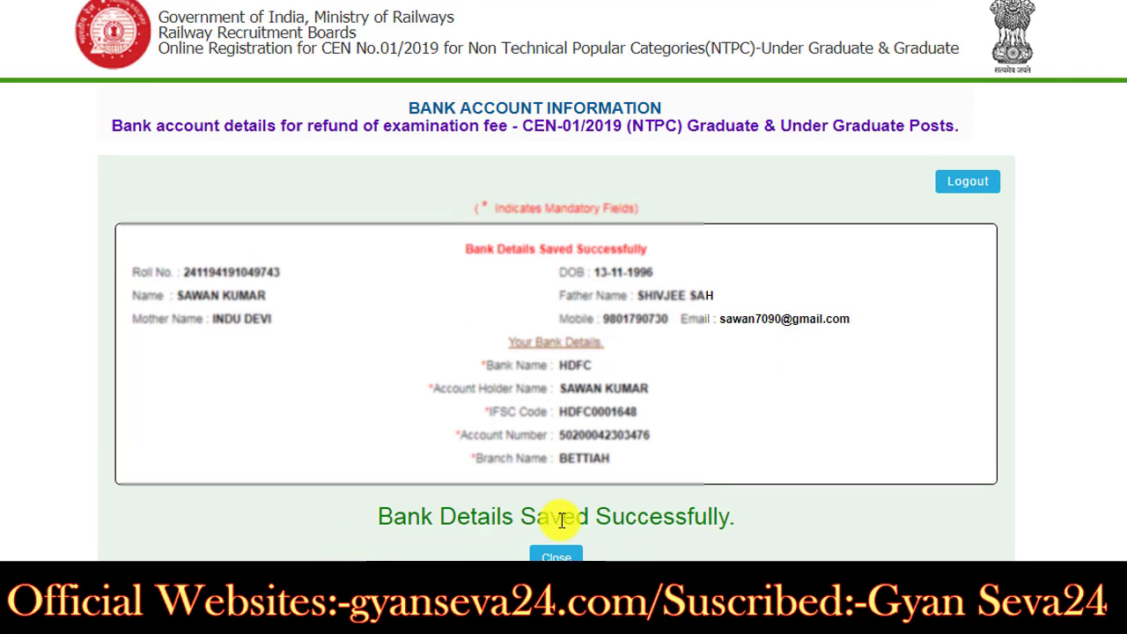
pyautogui.scroll(-1, 561, 521)
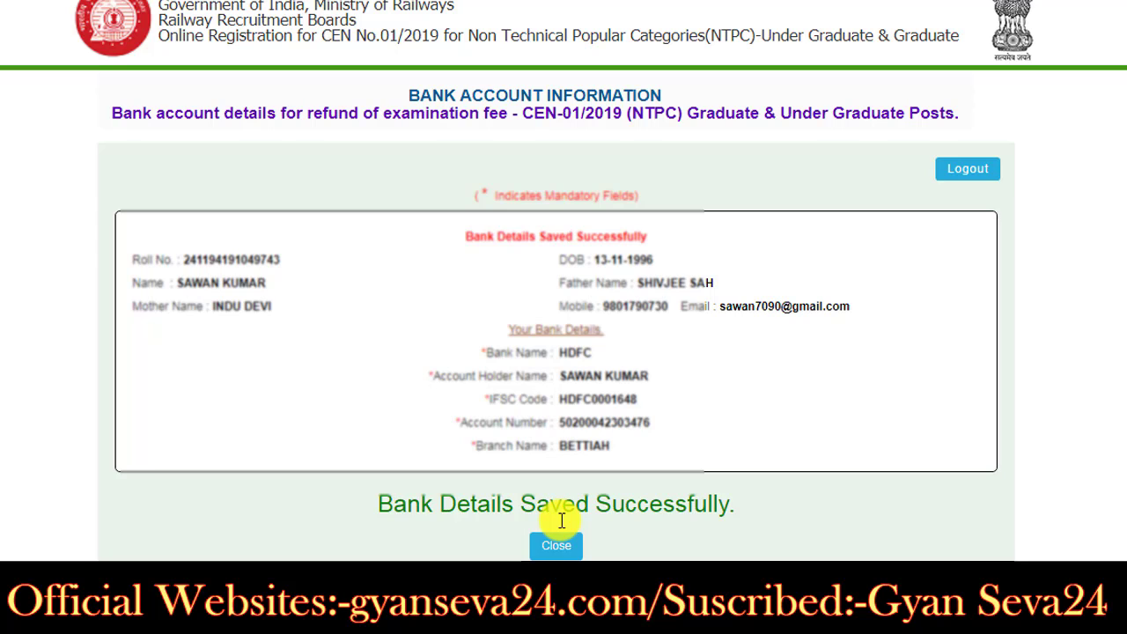